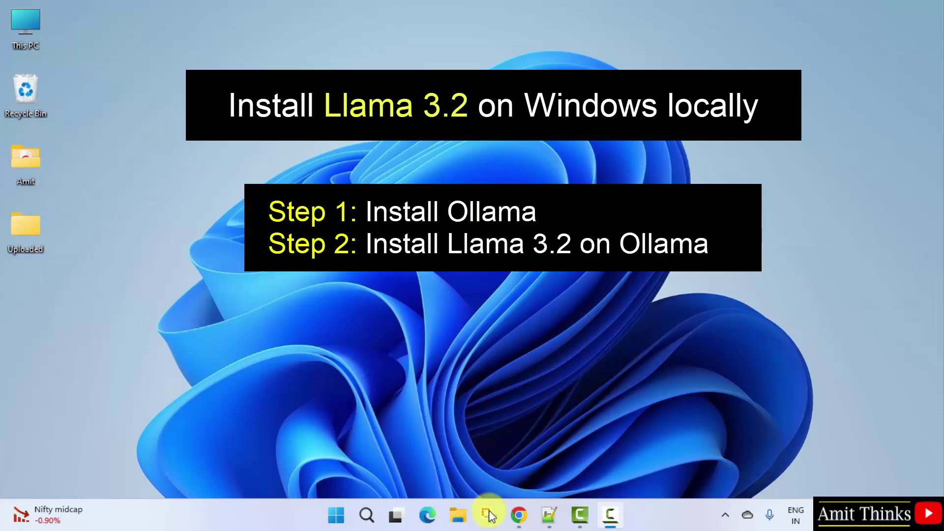
- Search Google for 'ollama' in Chrome and open the ollama.com homepage result
click(517, 517)
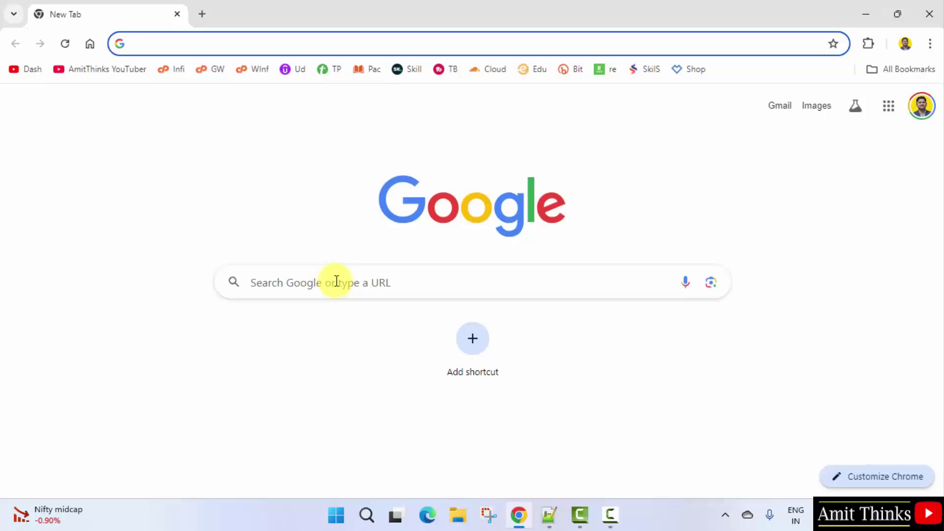
click(335, 281)
text(olla)
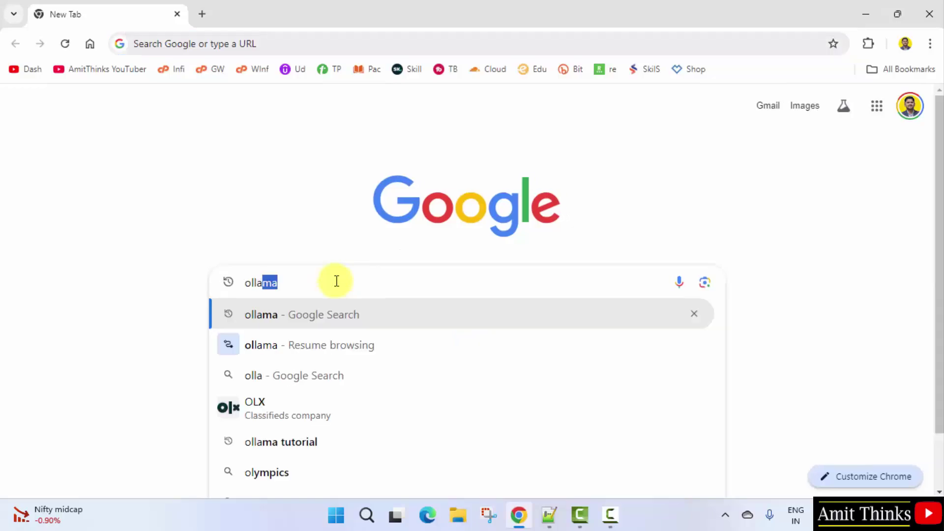
text(ma)
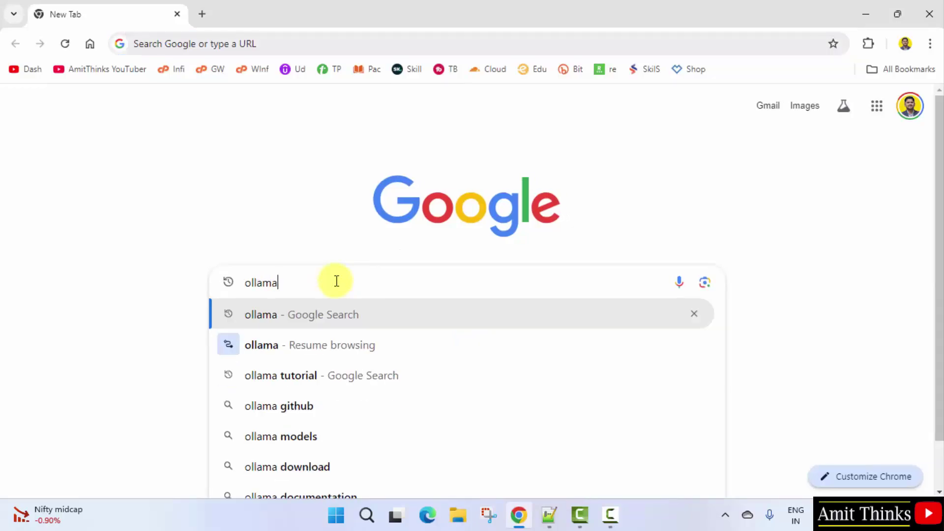
key(Return)
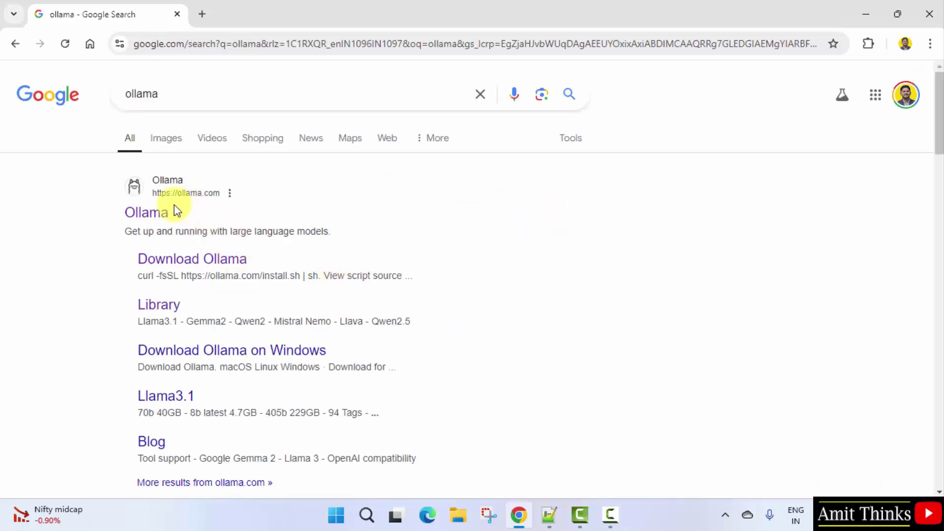
click(148, 219)
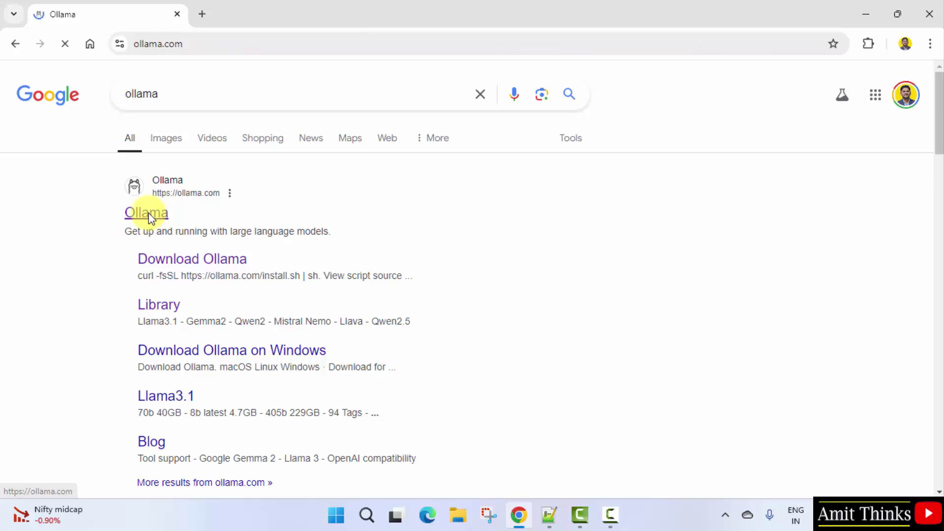
- Download the Windows installer OllamaSetup.exe (664 MB) from the Ollama download page
click(219, 42)
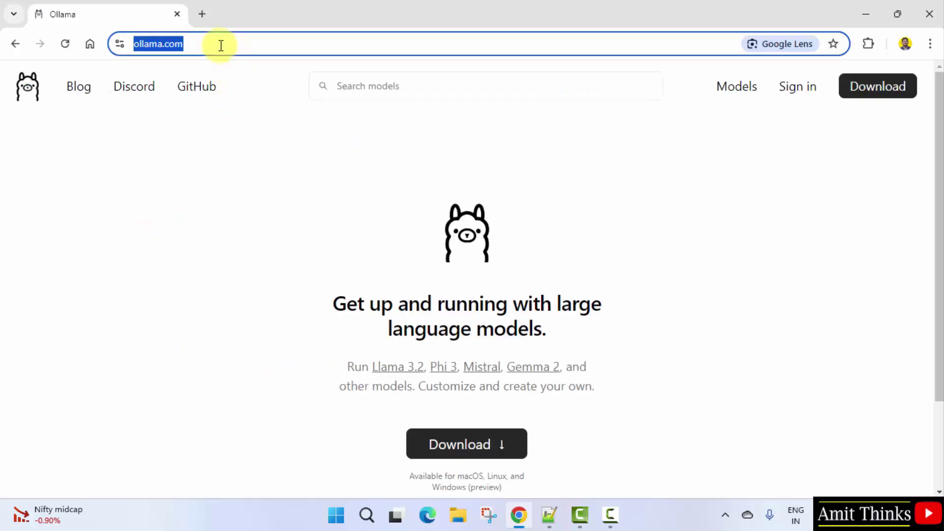
click(258, 44)
click(839, 201)
drag(938, 127, 938, 184)
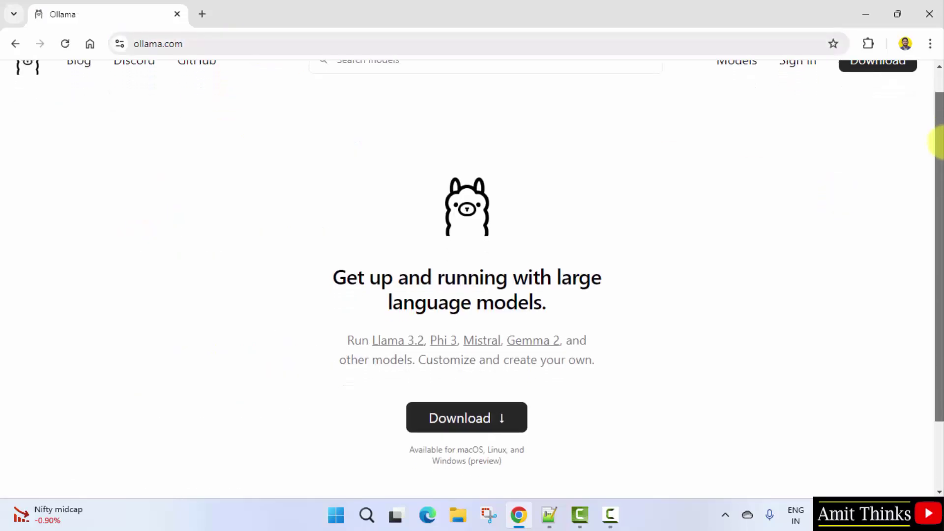
click(445, 381)
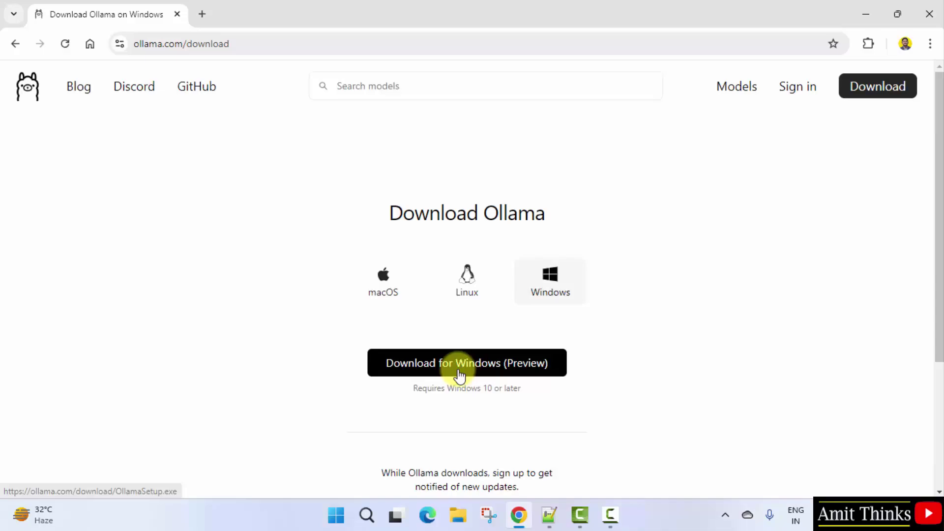
drag(935, 253, 936, 291)
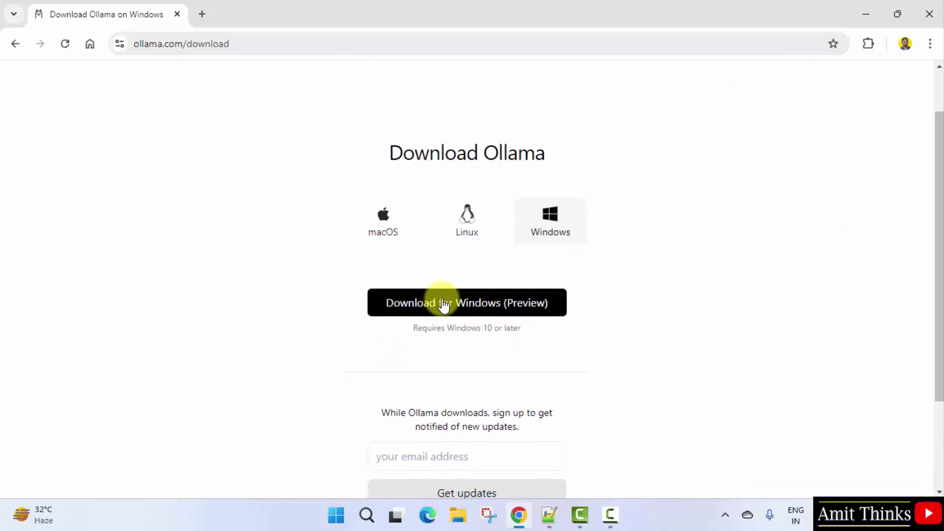
click(473, 313)
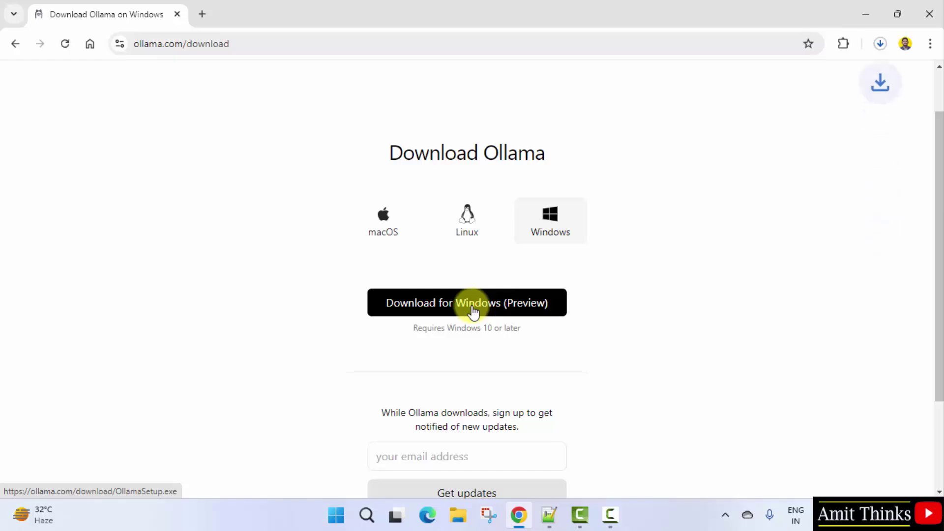
click(877, 47)
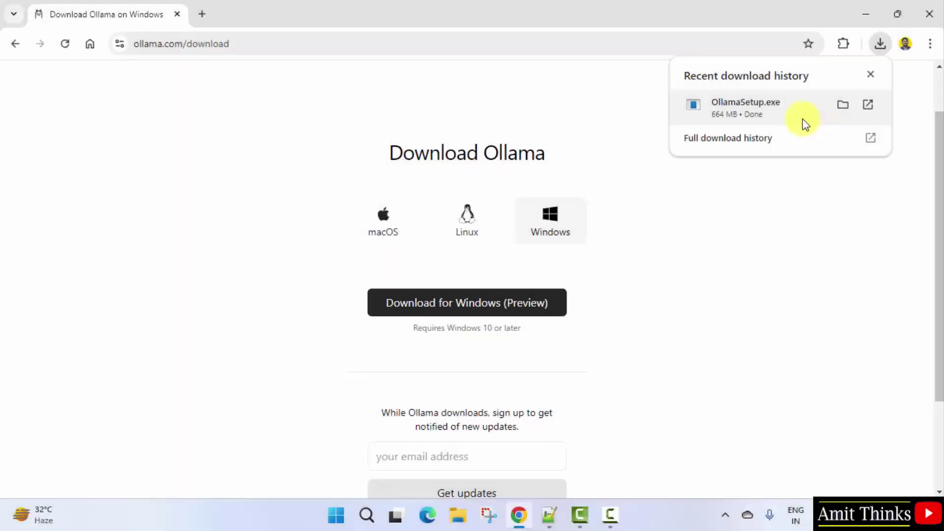
- Open the downloaded OllamaSetup.exe to bring up the 0.3.14 setup wizard, then minimize Chrome
right_click(787, 117)
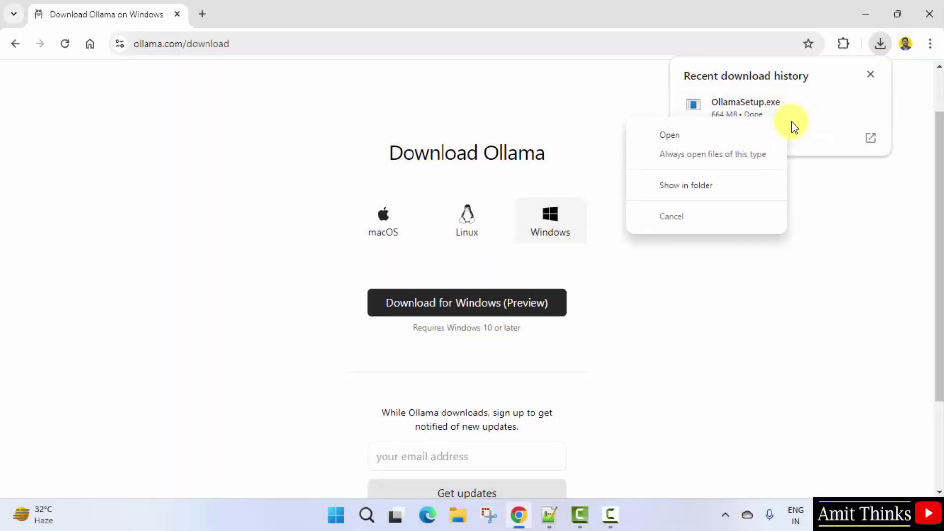
click(768, 137)
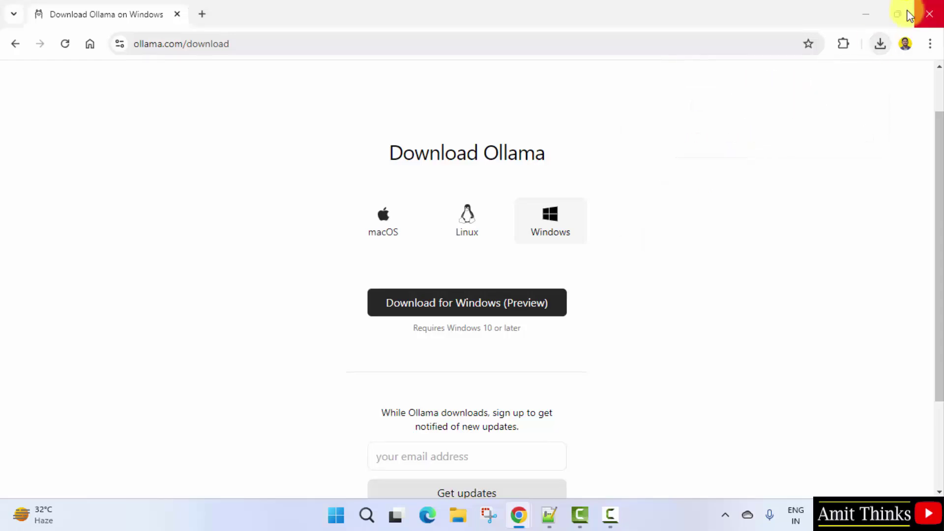
click(871, 16)
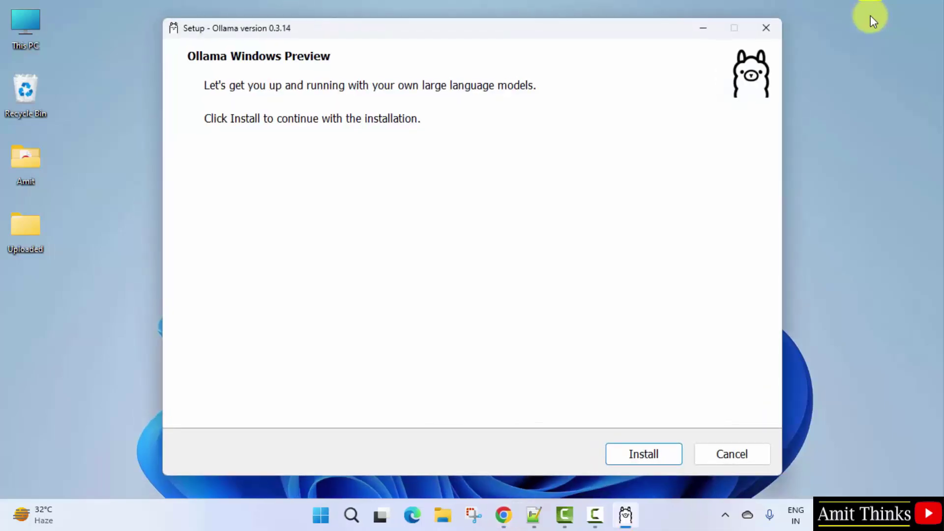
- Install Ollama with the setup wizard, then open Command Prompt from Windows search
click(656, 457)
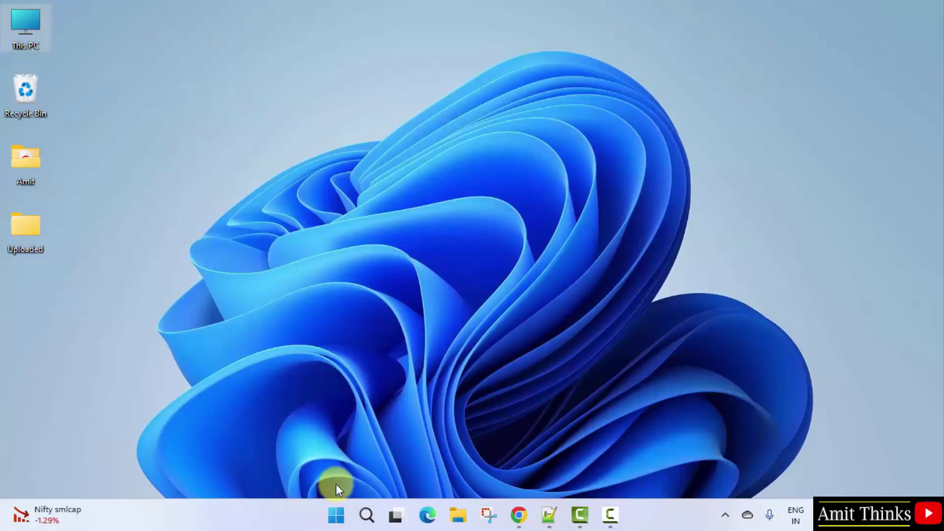
click(338, 515)
text(c)
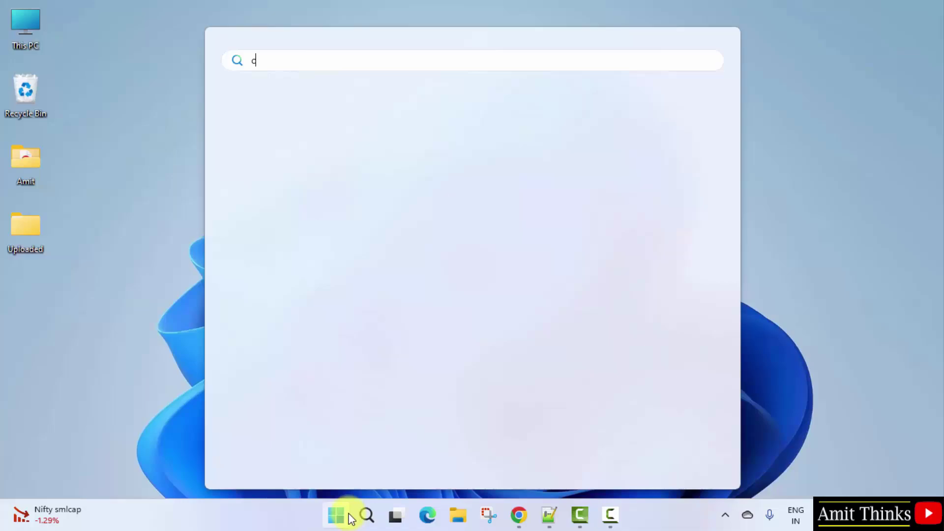
text(md)
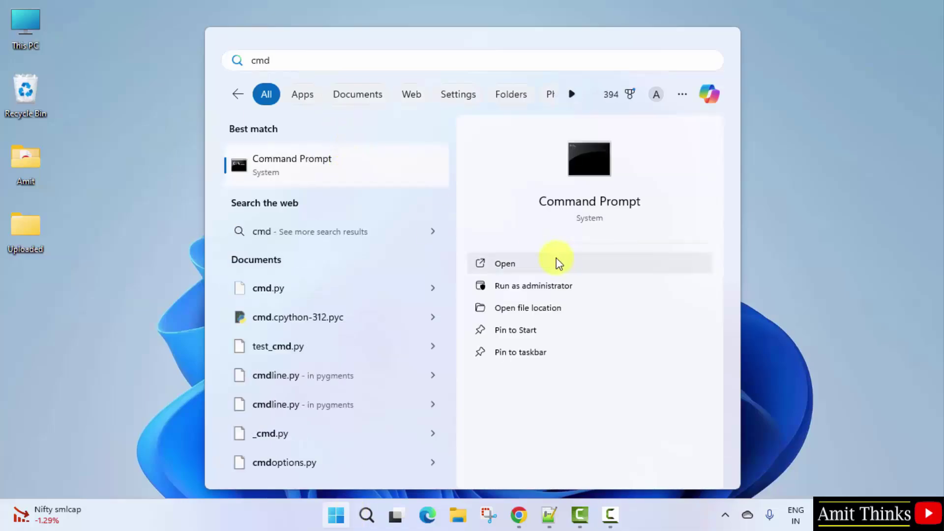
click(556, 263)
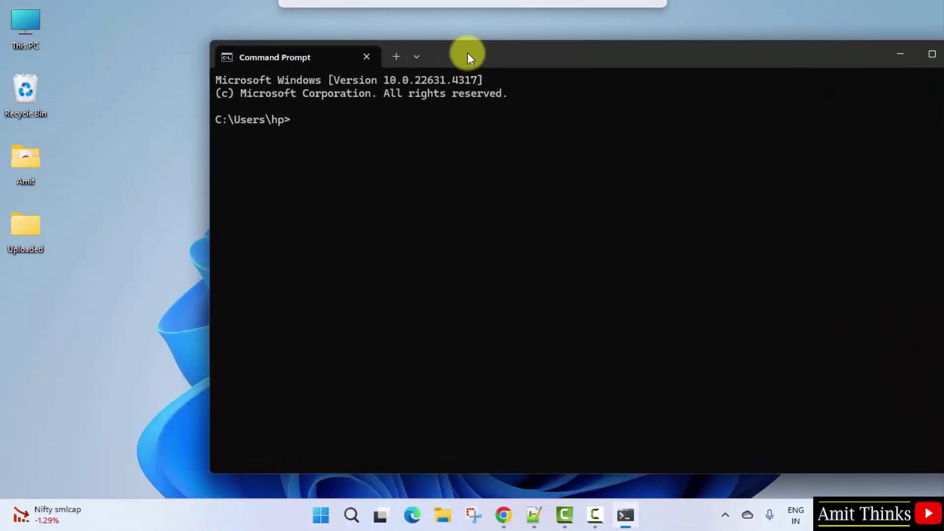
text(ol)
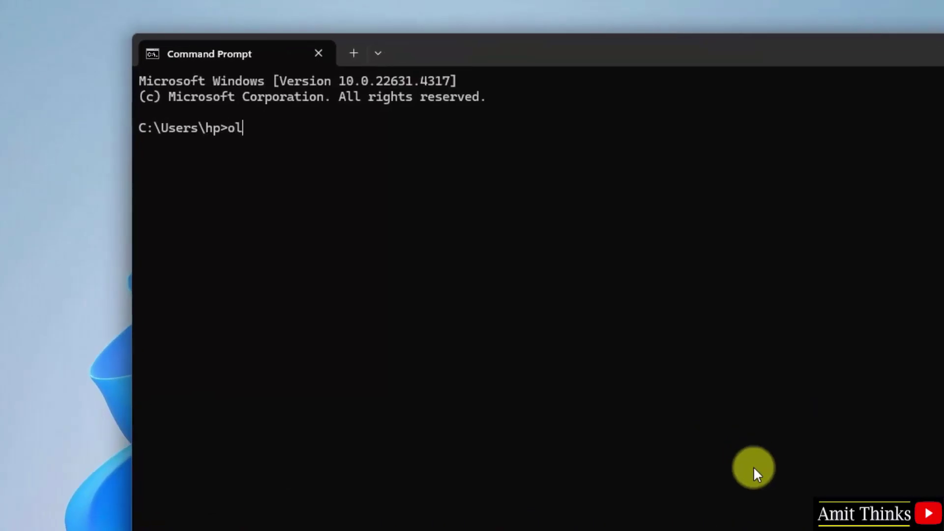
text(lama)
- Run `ollama` to print its usage help, including run, pull and list
key(Return)
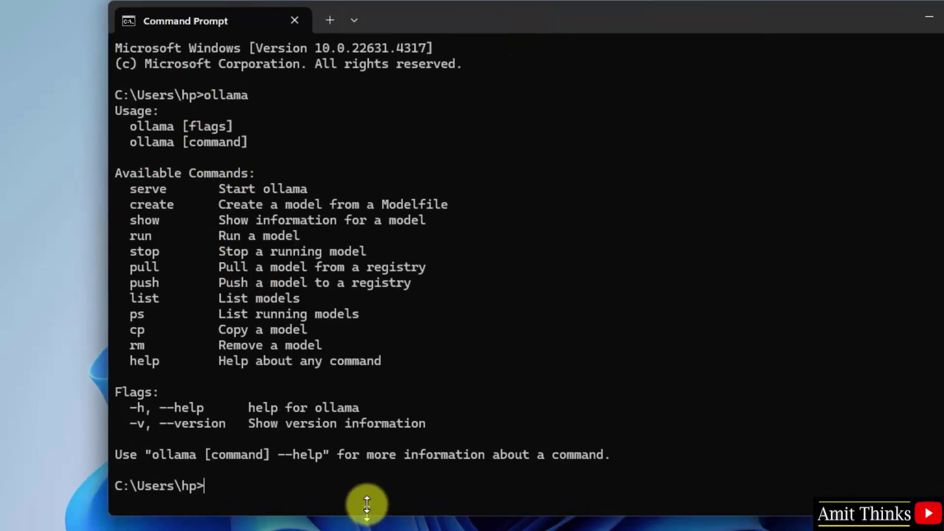
drag(369, 515, 381, 391)
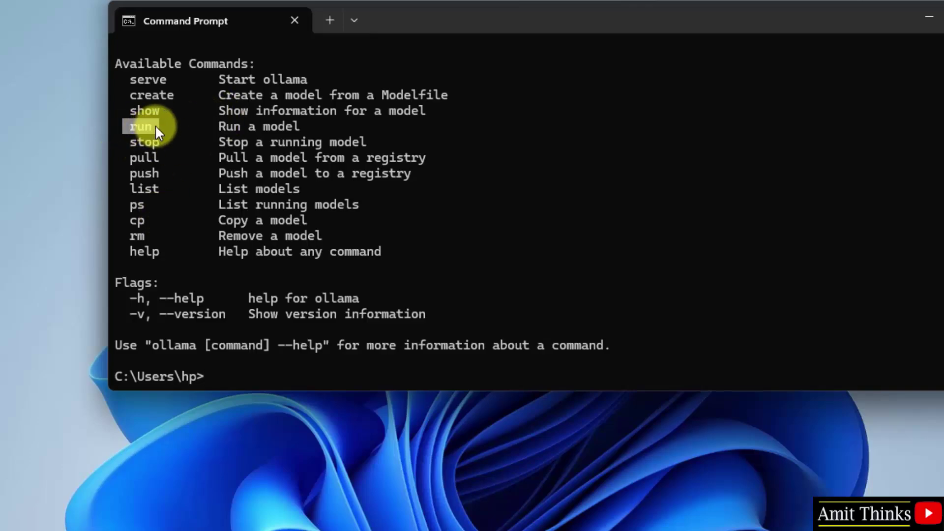
- Start typing 'ollama run llam' at the Command Prompt
click(257, 380)
text(oll)
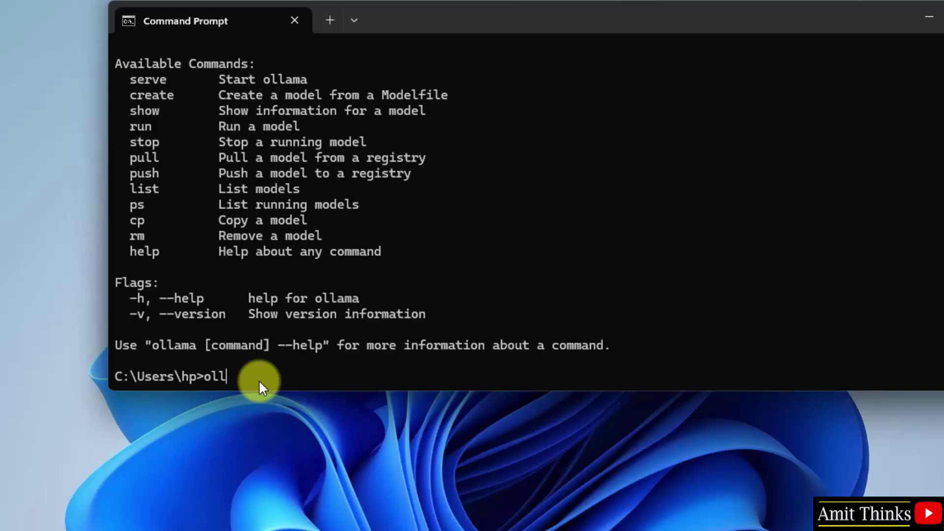
text(ama run )
text(llam)
text(a3.2)
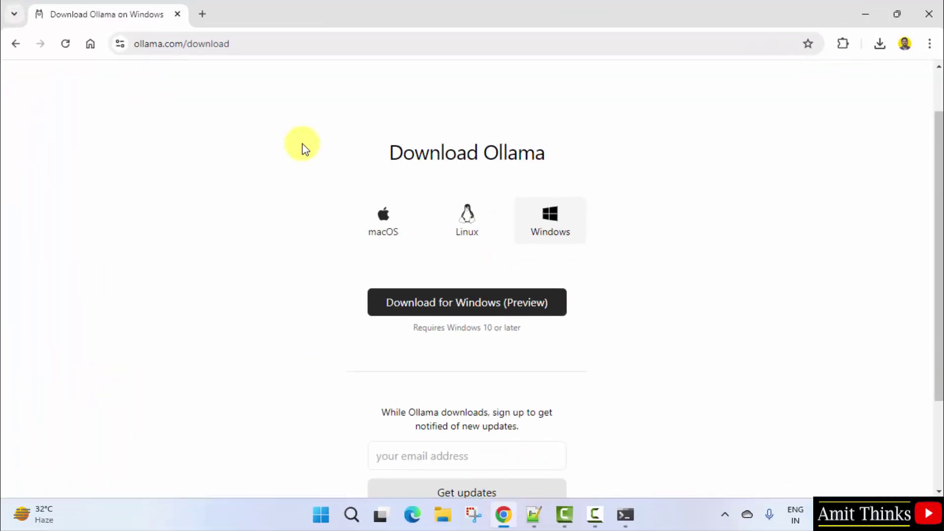
scroll(935, 147, up, 1)
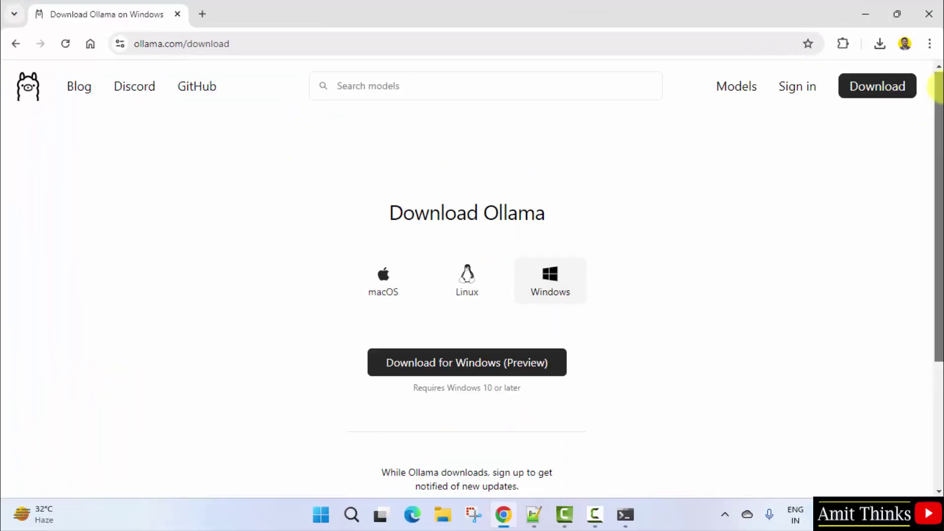
- Copy the 'ollama run llama3.2' command from the llama3.2 model page
click(735, 92)
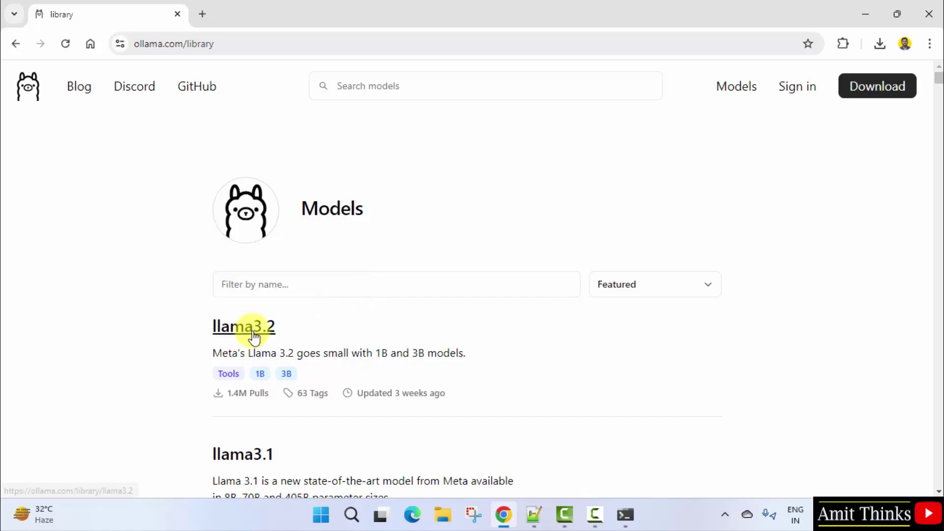
scroll(254, 336, down, 2)
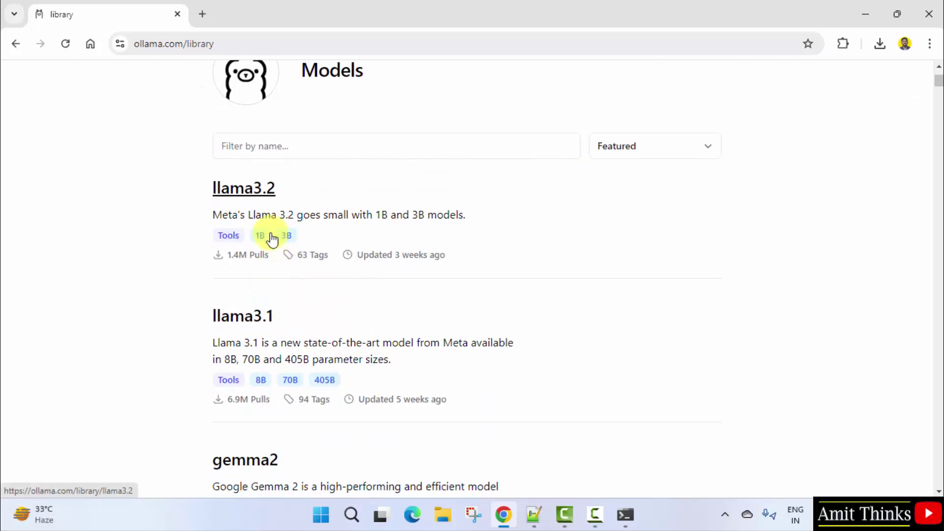
click(254, 193)
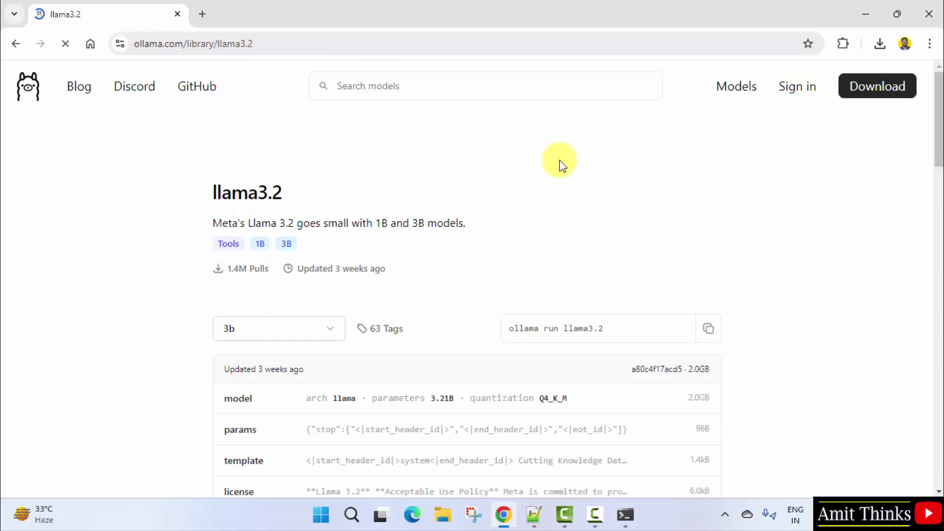
scroll(558, 164, down, 1)
scroll(480, 173, down, 1)
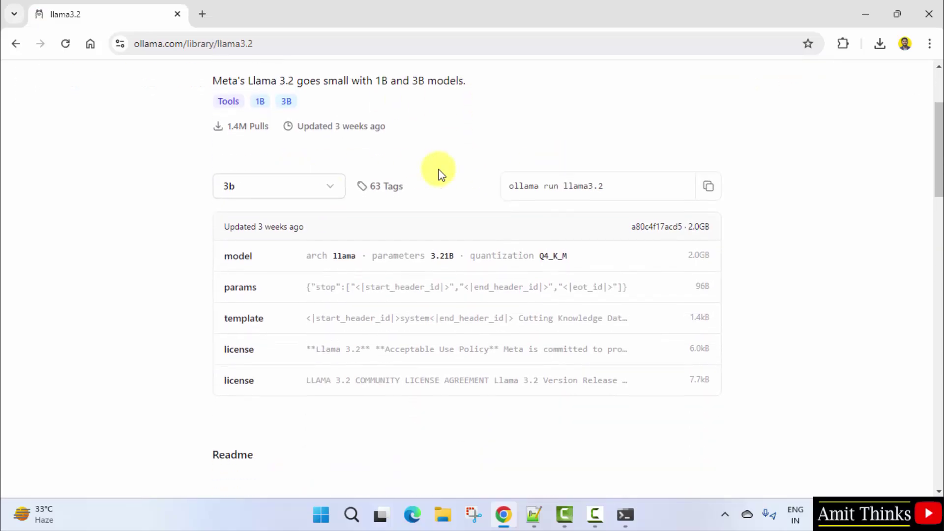
scroll(438, 175, down, 3)
scroll(354, 177, down, 2)
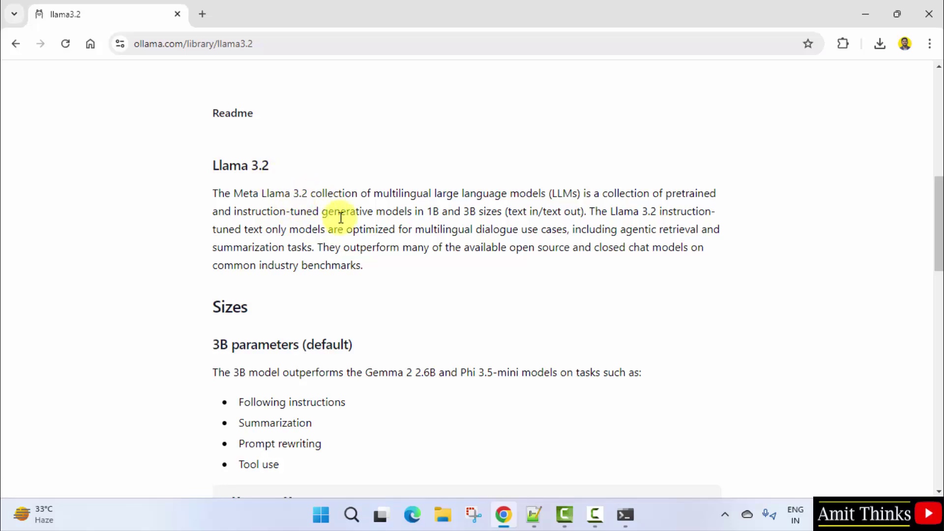
scroll(339, 216, down, 2)
scroll(342, 218, down, 1)
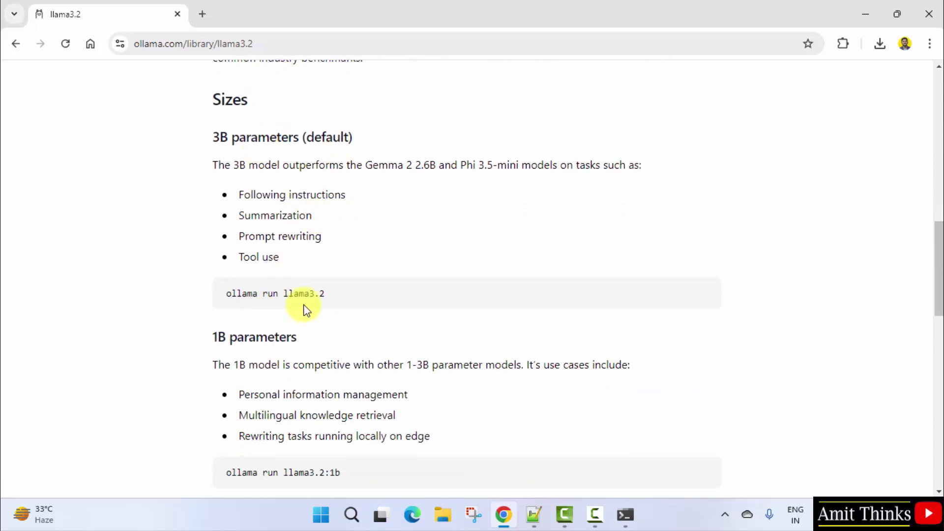
double_click(304, 293)
triple_click(293, 296)
key(ctrl+c)
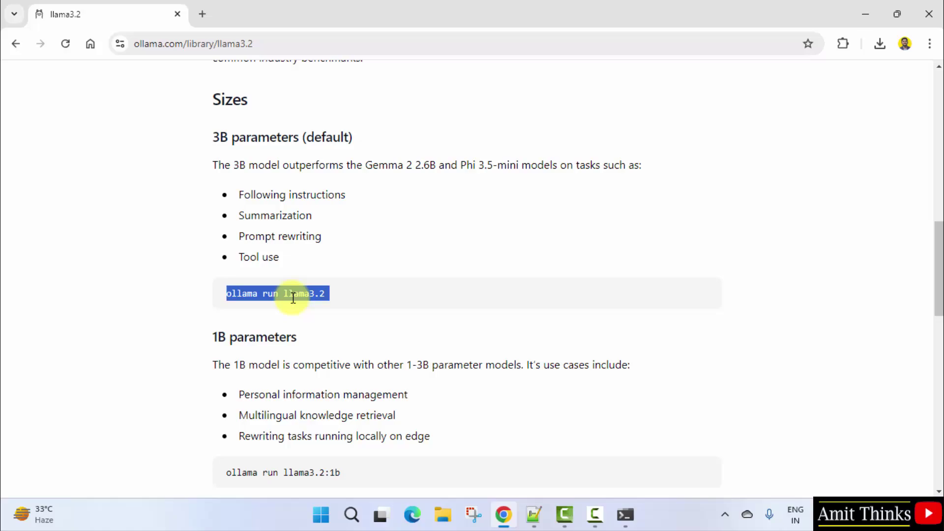
click(334, 298)
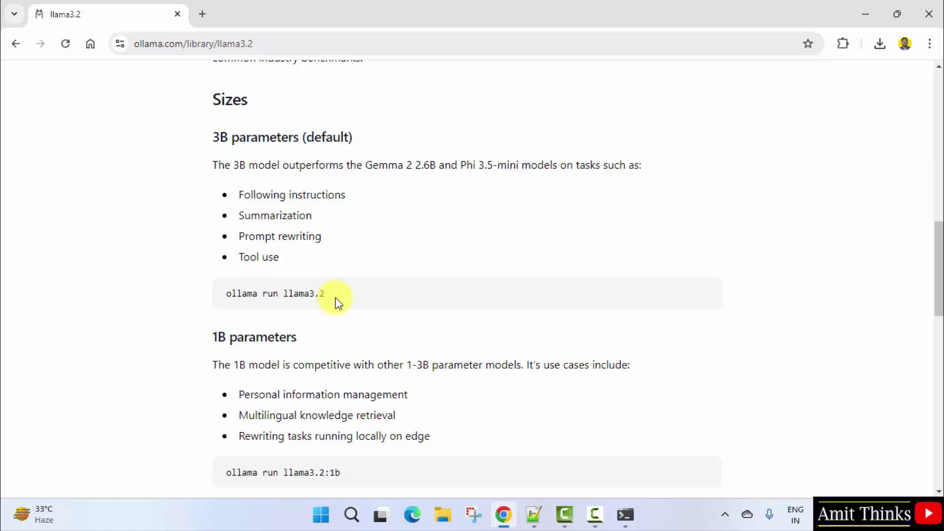
- Paste and run 'ollama run llama3.2', starting the 2.0 GB model download
click(624, 514)
key(ctrl+v)
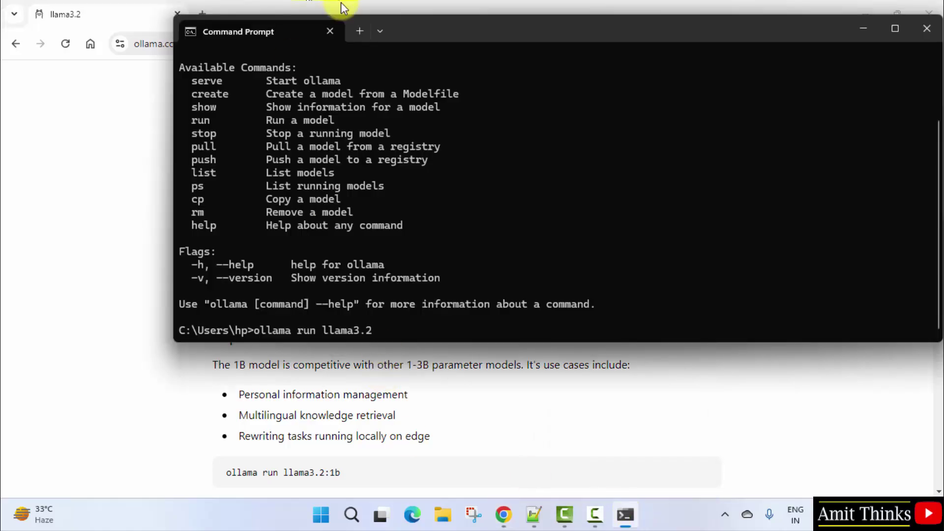
mouse_move(417, 35)
mouse_down()
mouse_move(602, 32)
mouse_move(470, 101)
mouse_up()
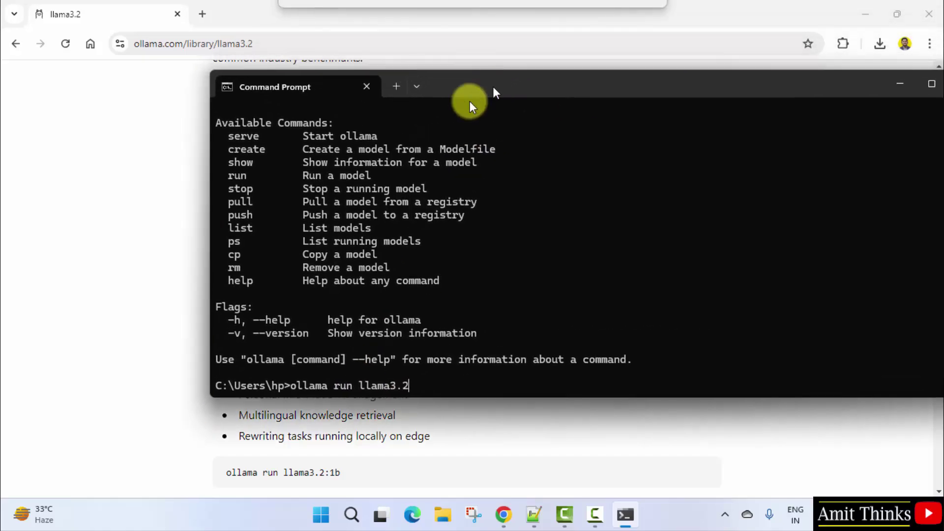
click(71, 228)
click(865, 14)
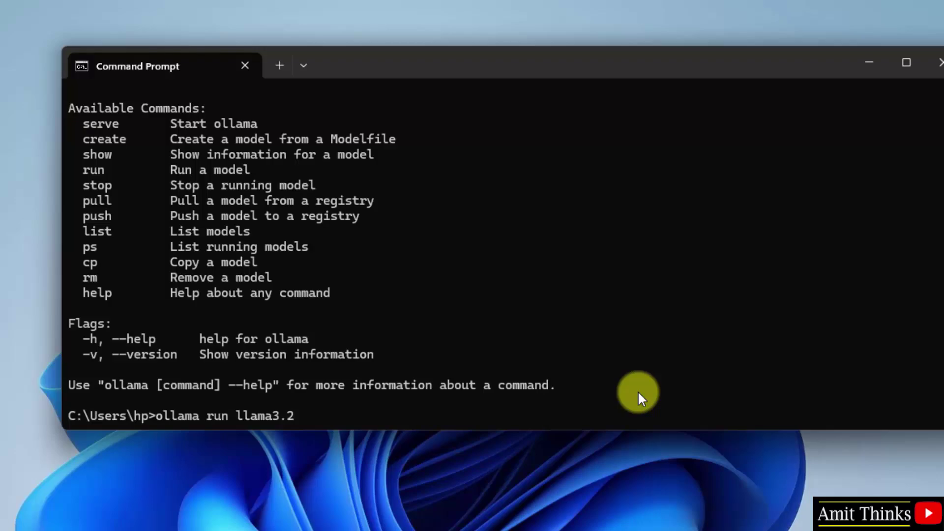
key(Return)
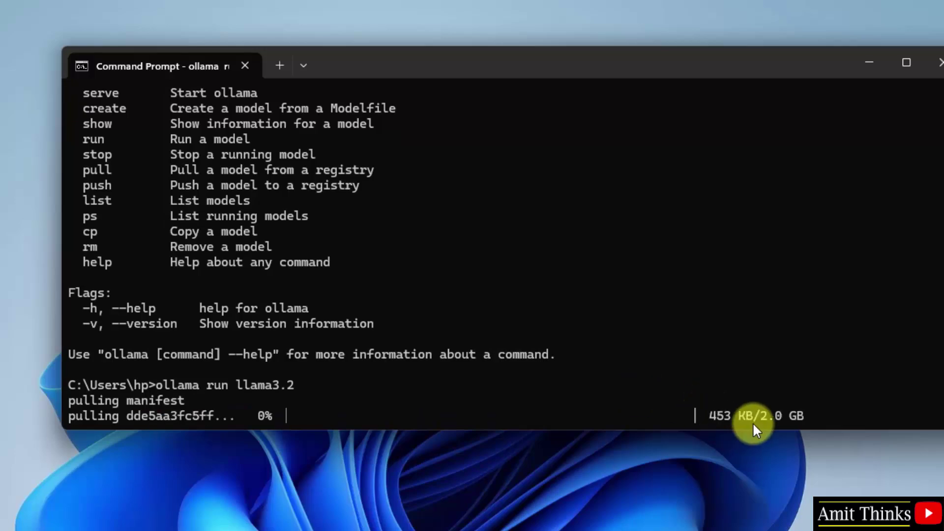
- Wait for all llama3.2 layers to reach 100% and report success
drag(750, 65, 705, 61)
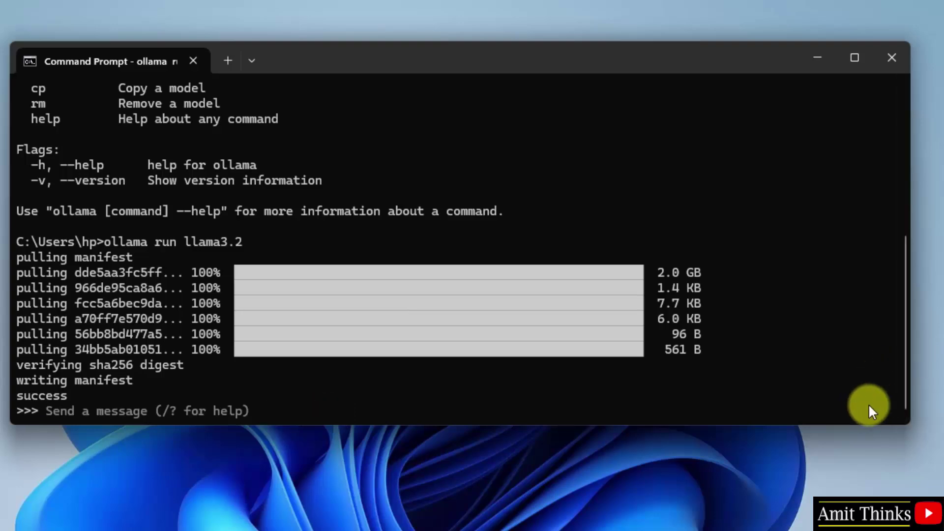
text(Wh)
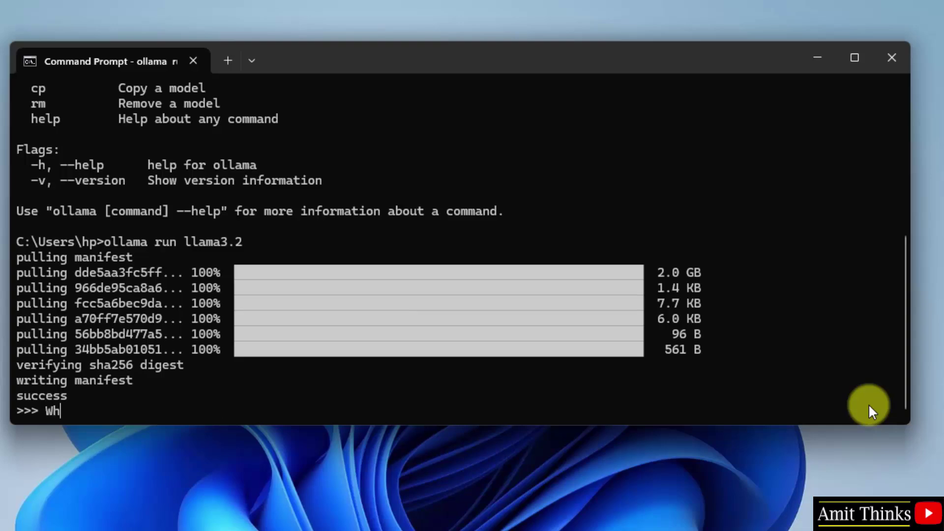
text(at is Generative )
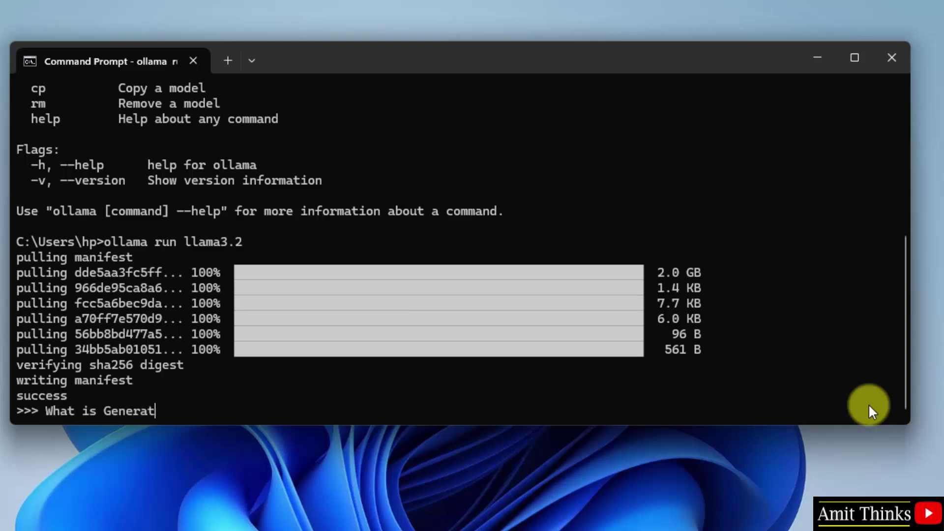
text(AI)
- Ask 'What is Generative AI' at the >>> prompt and get Llama 3.2's answer
key(Return)
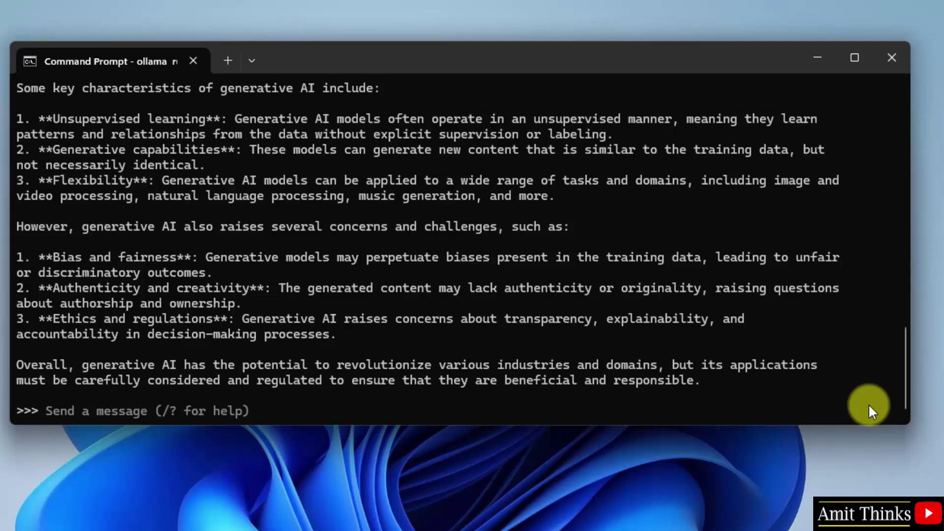
mouse_move(904, 337)
mouse_down()
mouse_move(900, 102)
mouse_move(905, 186)
mouse_up()
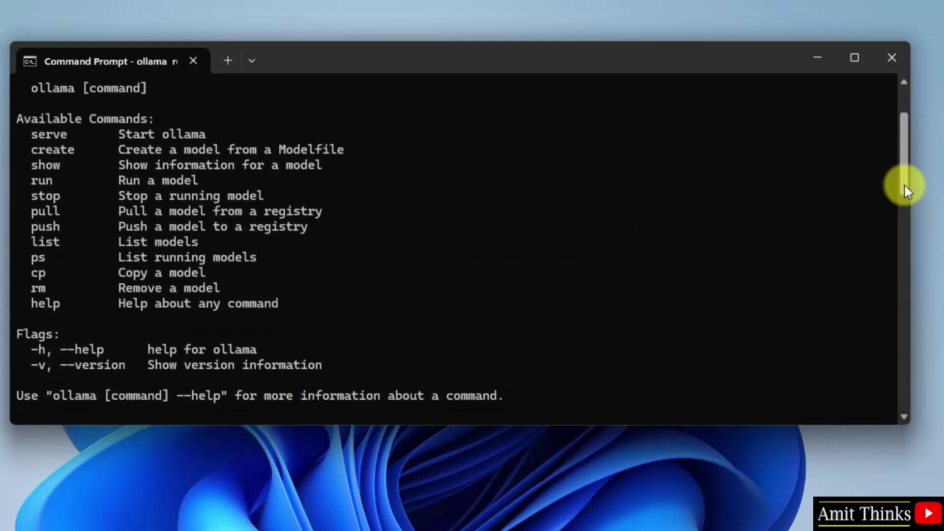